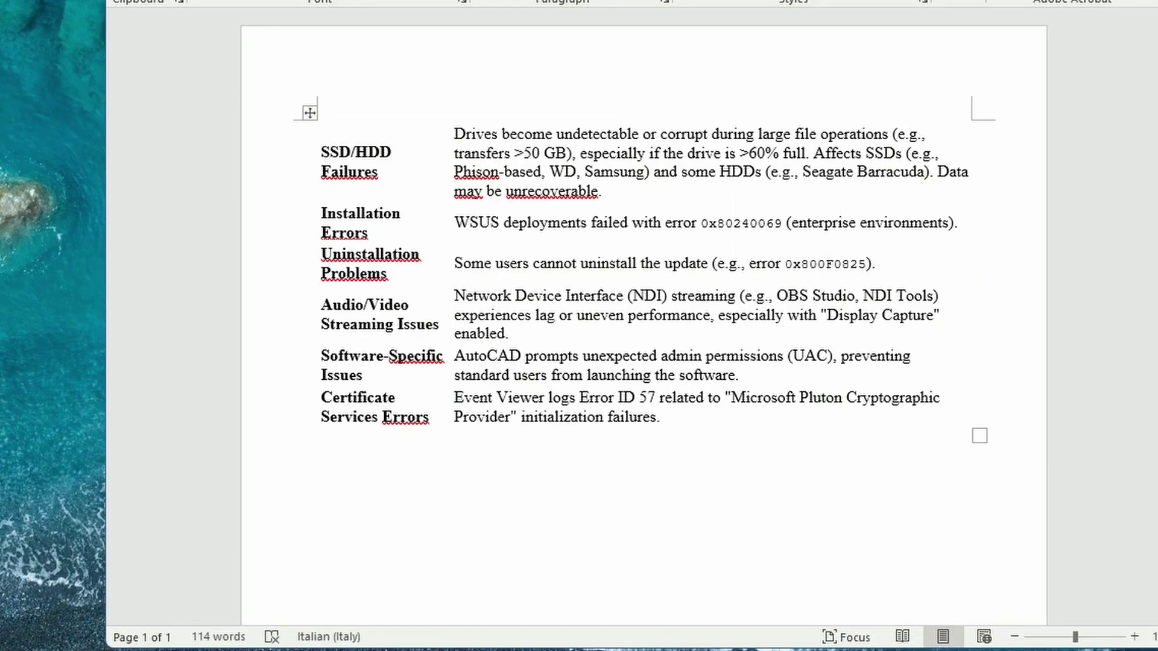
Step: Leave the KB5063878 outline in Word and return to the bare desktop
{"action": "mouse_move", "coordinate": [299, 198]}
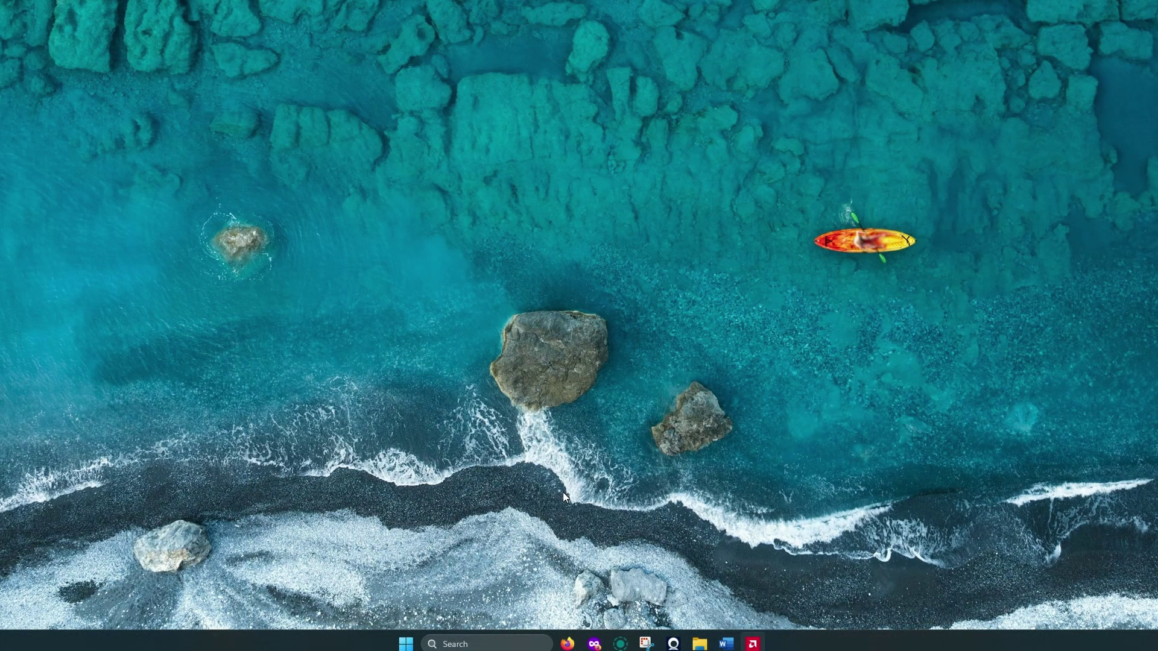
Step: Open the Windows Update page in Settings from the Start right-click menu
{"action": "right_click", "coordinate": [409, 645]}
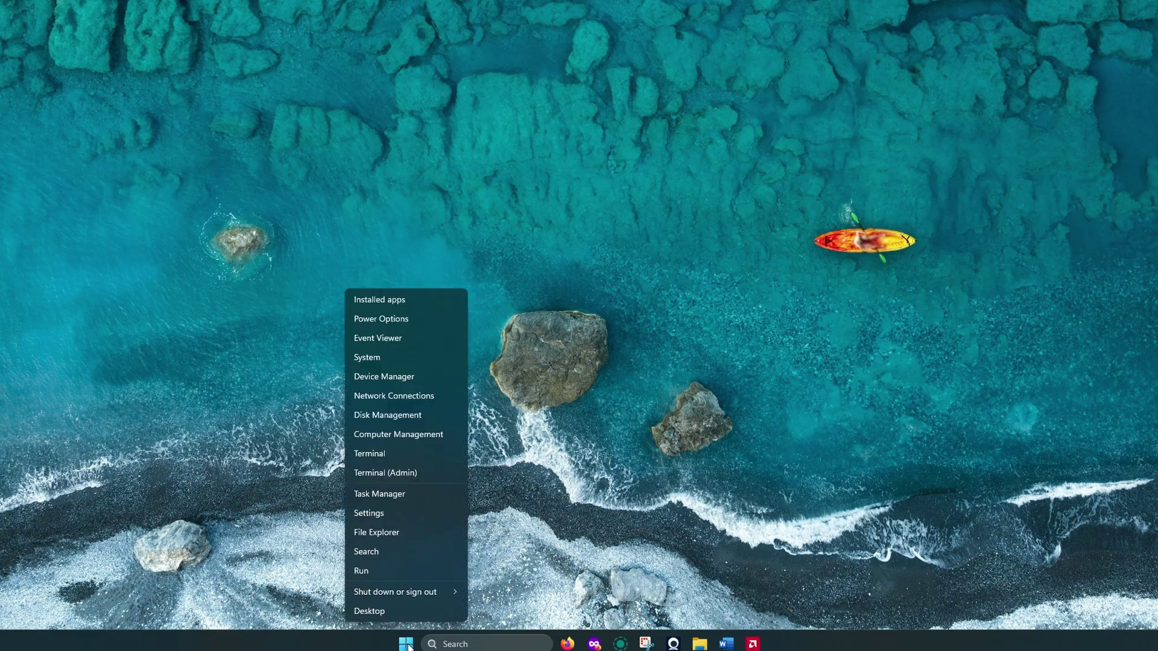
{"action": "left_click", "coordinate": [404, 513]}
{"action": "left_click", "coordinate": [130, 456]}
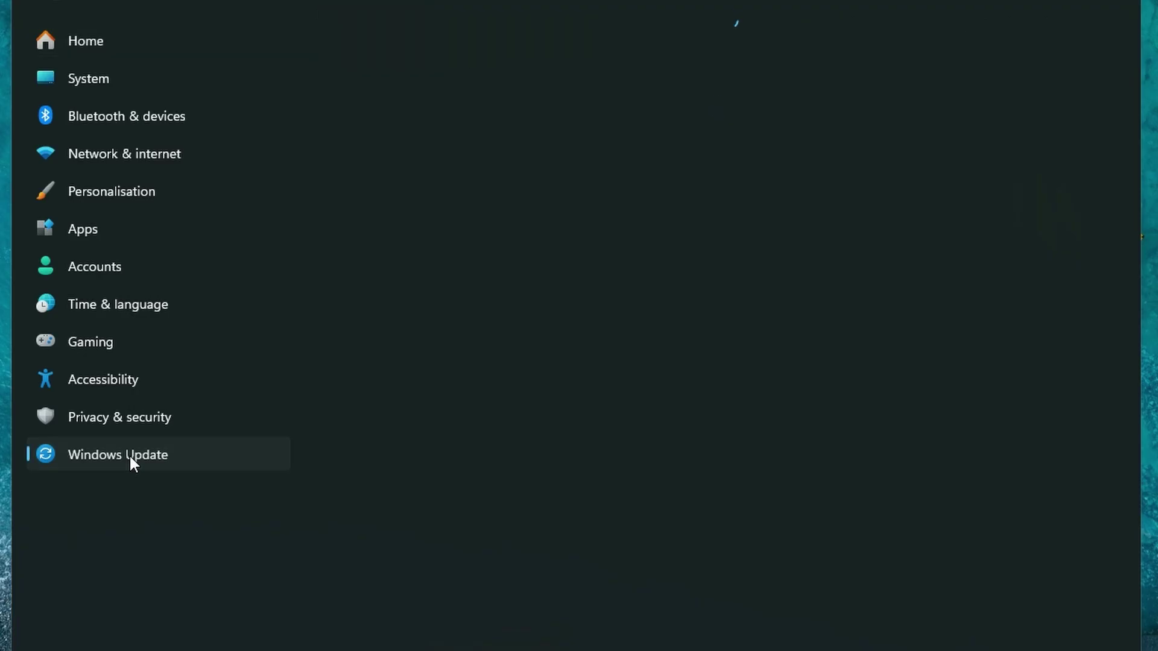
{"action": "scroll", "coordinate": [584, 549], "scroll_direction": "down", "scroll_amount": 2}
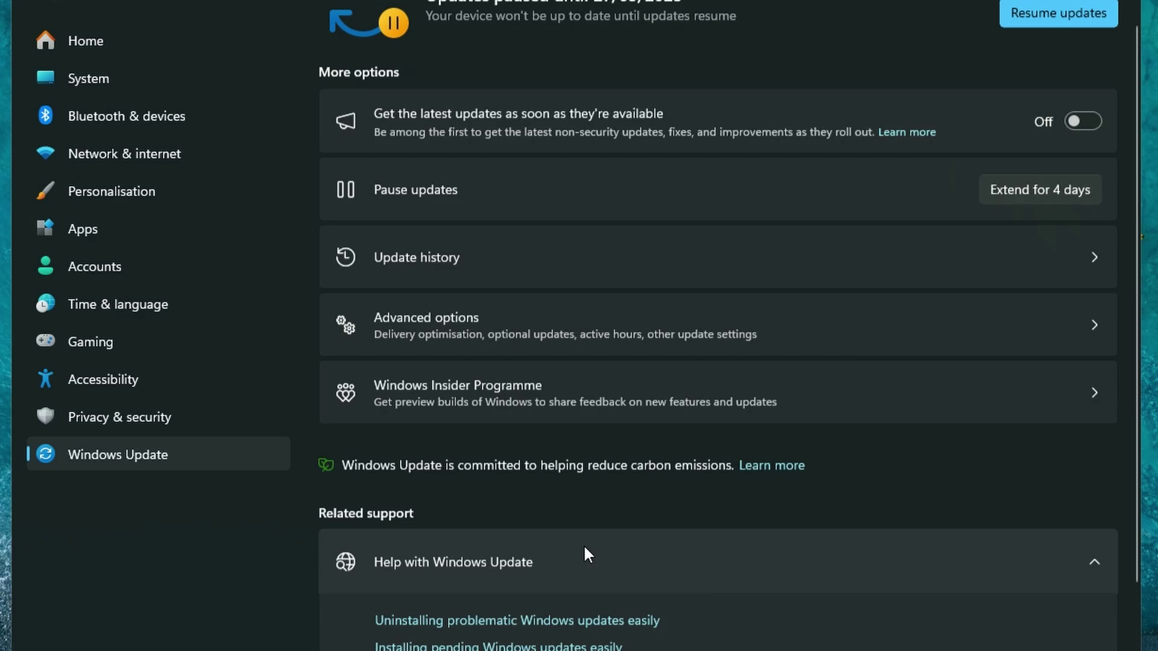
{"action": "scroll", "coordinate": [570, 428], "scroll_direction": "up", "scroll_amount": 2}
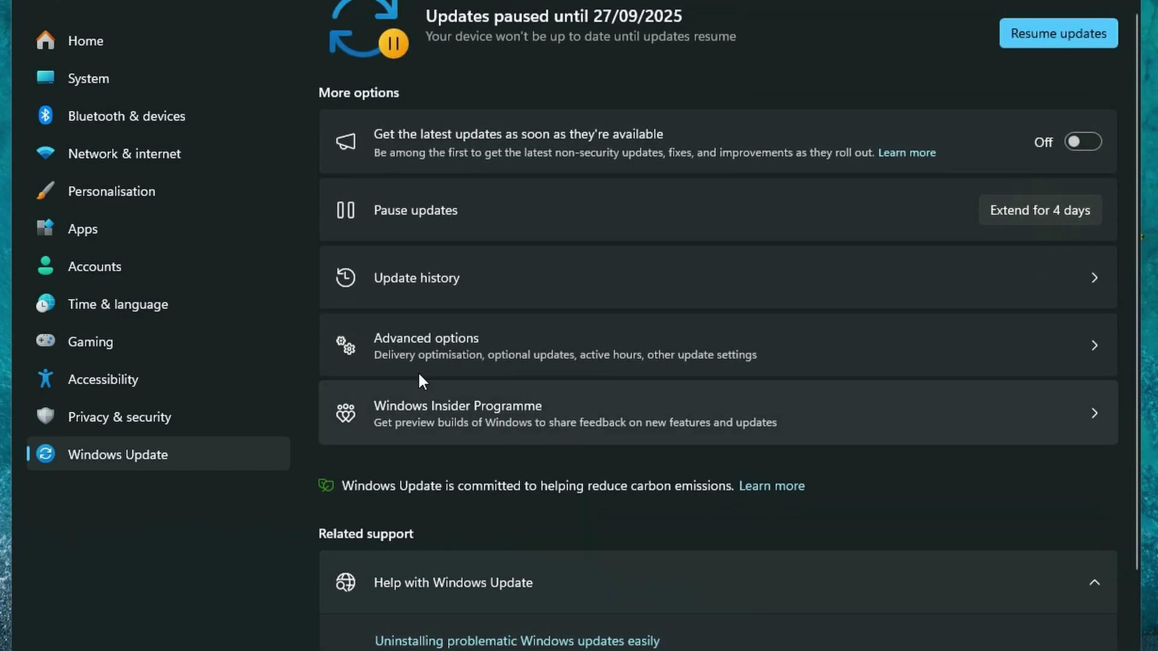
Step: Go through Update history to the Uninstall updates list of 4 installed updates
{"action": "left_click", "coordinate": [517, 269]}
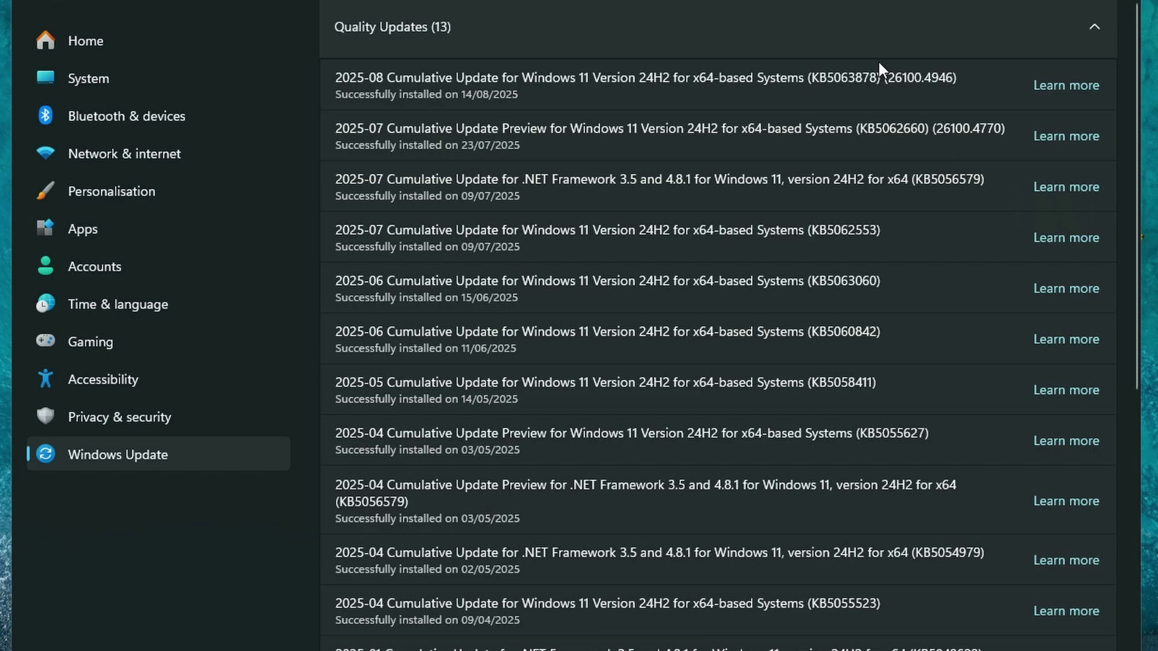
{"action": "scroll", "coordinate": [815, 48], "scroll_direction": "down", "scroll_amount": 3}
{"action": "scroll", "coordinate": [814, 45], "scroll_direction": "down", "scroll_amount": 5}
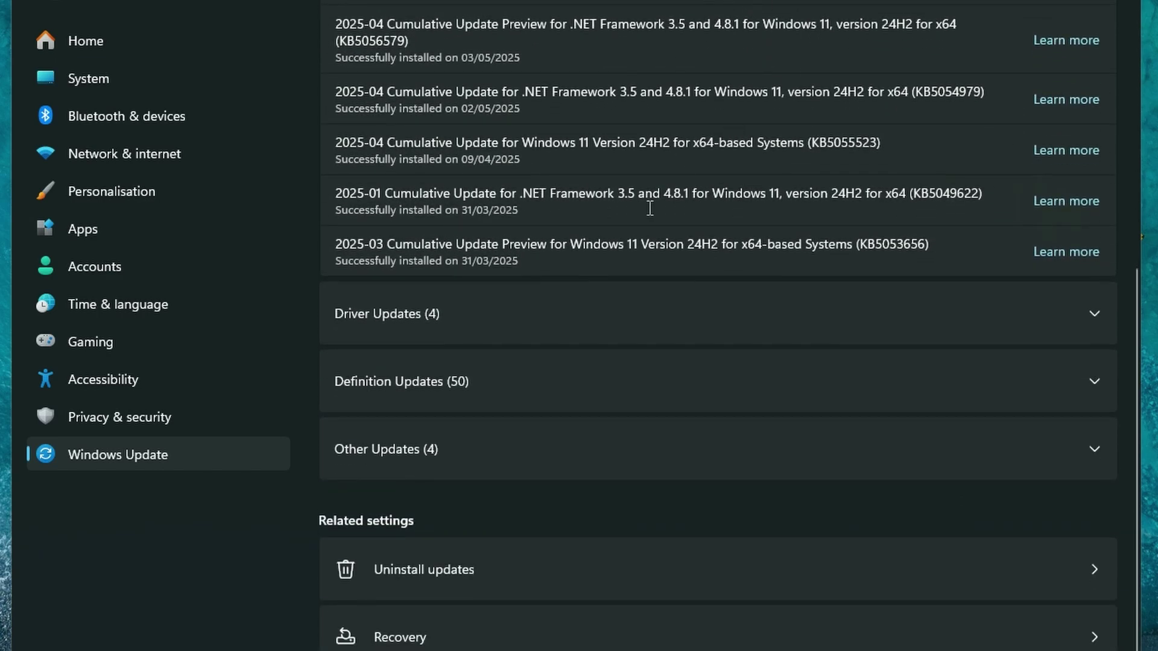
{"action": "left_click", "coordinate": [556, 571]}
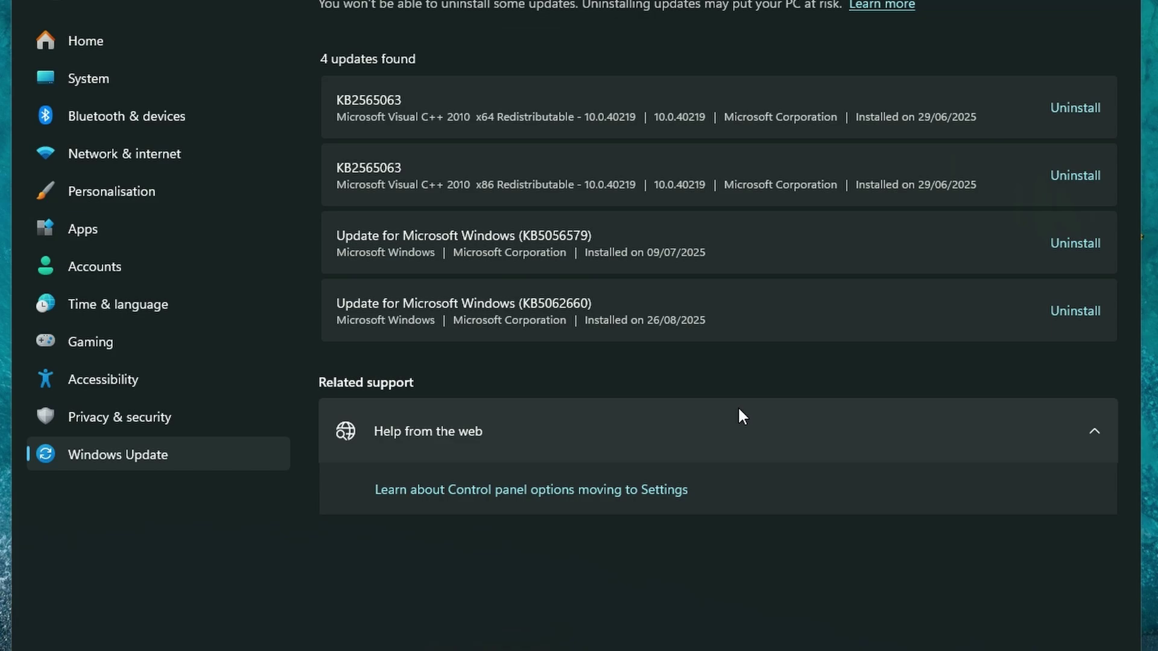
Step: Return to the main Windows Update page, where updates are paused until 27/09/2025
{"action": "left_click", "coordinate": [197, 463]}
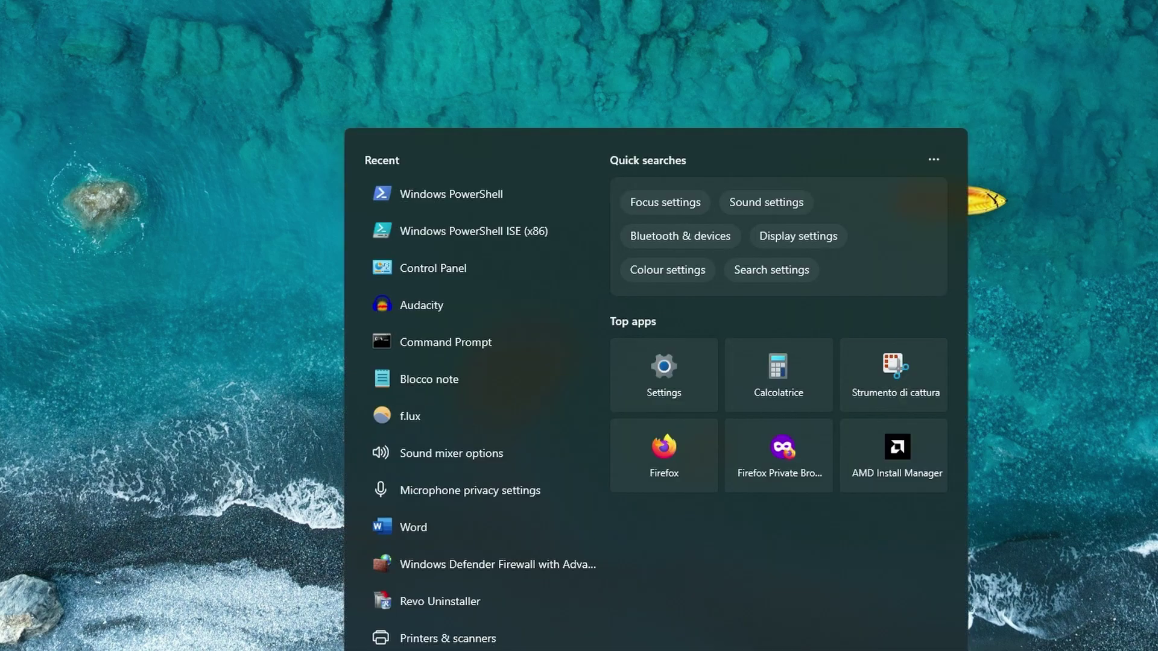
Step: Launch Command Prompt as administrator and clear the typed wusa /uninstall /kb:5063878 command
{"action": "type", "text": "cmd"}
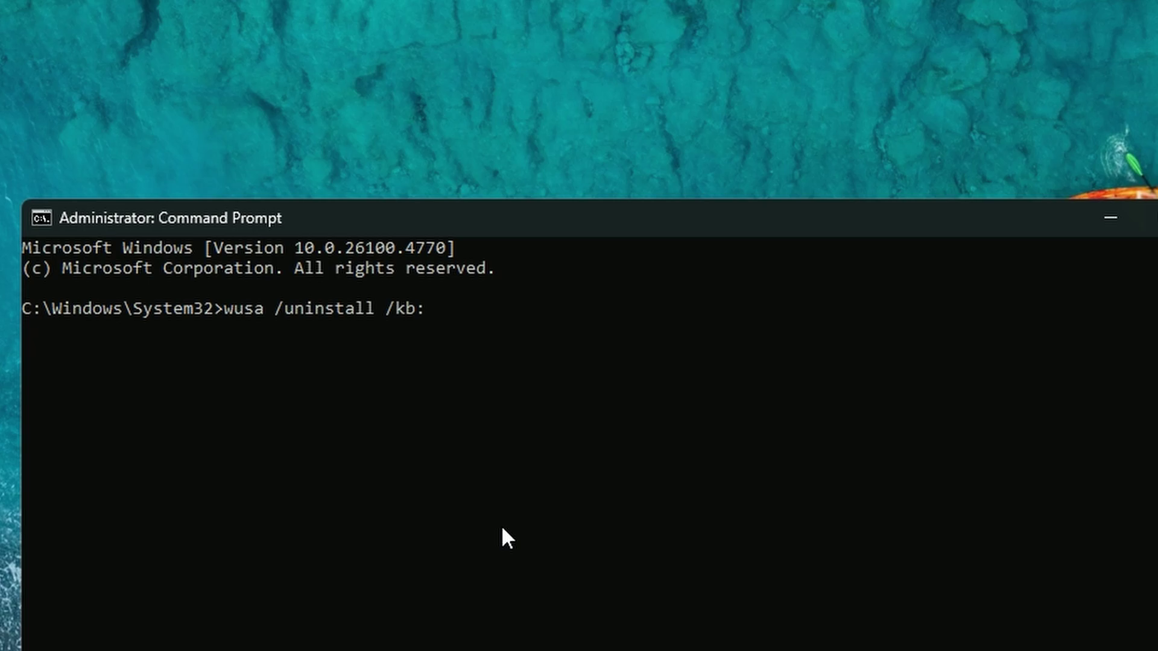
{"action": "type", "text": "5063878"}
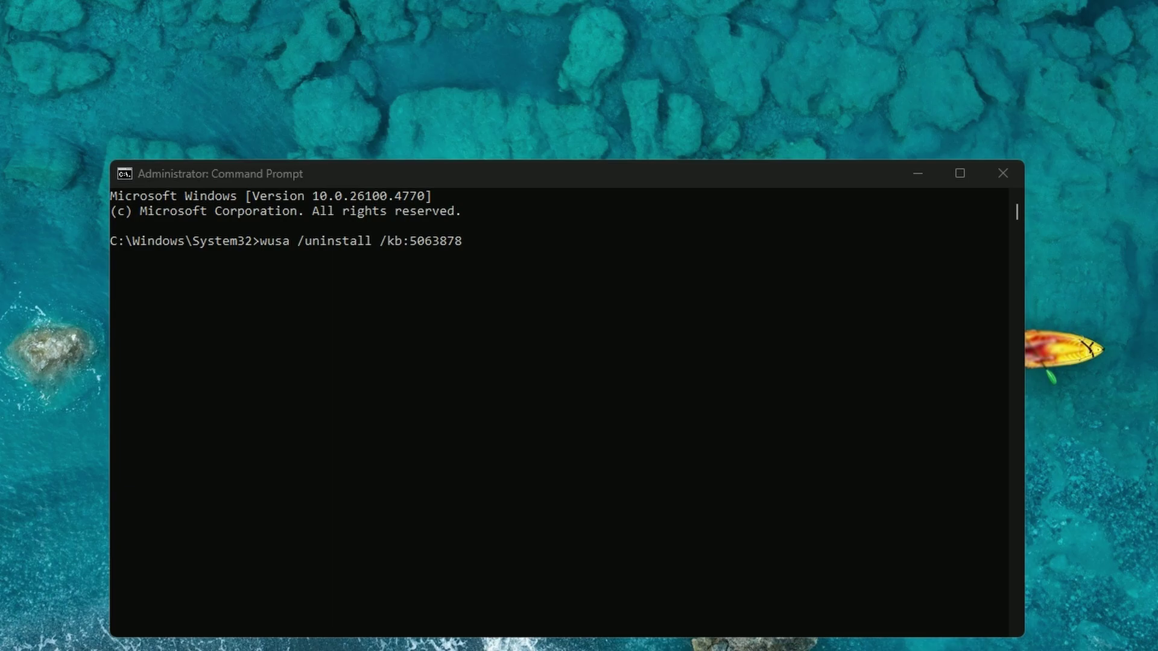
{"action": "left_click", "coordinate": [487, 263]}
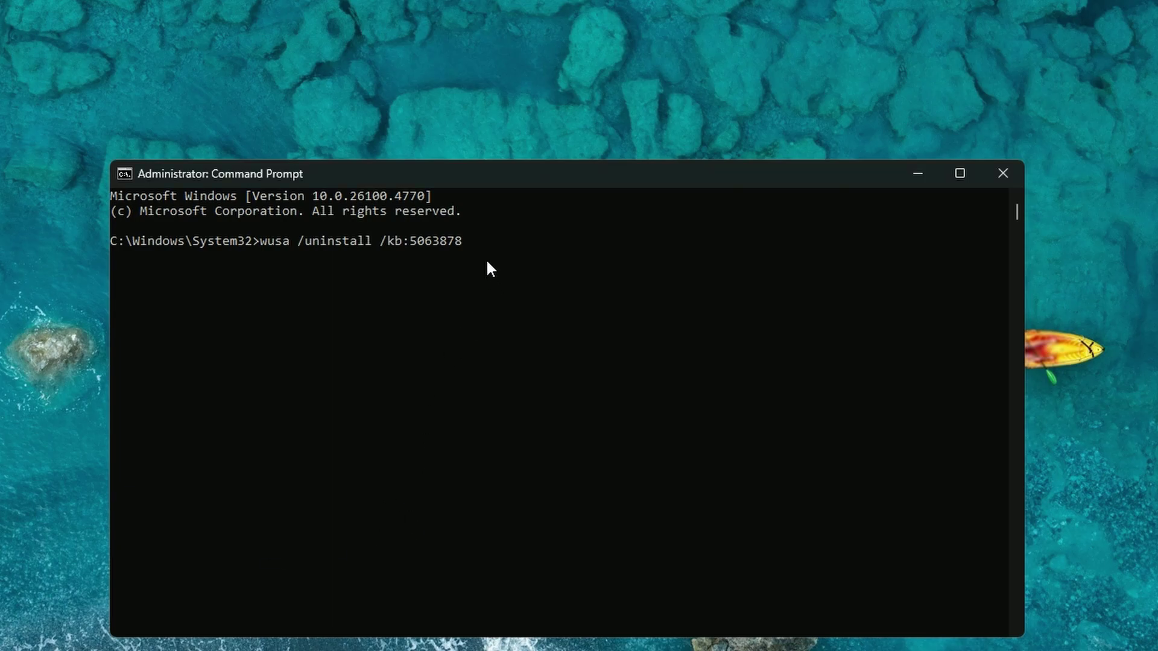
{"action": "key", "text": "BackSpace"}
{"action": "key", "text": "BackSpace"}
{"action": "key", "text": "BackSpace"}
{"action": "key", "text": "BackSpace"}
{"action": "key", "text": "BackSpace"}
{"action": "key", "text": "BackSpace"}
{"action": "key", "text": "BackSpace"}
{"action": "key", "text": "BackSpace"}
{"action": "key", "text": "BackSpace"}
{"action": "key", "text": "BackSpace"}
{"action": "key", "text": "BackSpace"}
{"action": "key", "text": "BackSpace"}
{"action": "key", "text": "BackSpace"}
{"action": "key", "text": "BackSpace"}
{"action": "key", "text": "BackSpace"}
{"action": "key", "text": "BackSpace"}
{"action": "key", "text": "BackSpace"}
{"action": "key", "text": "BackSpace"}
{"action": "key", "text": "BackSpace"}
{"action": "key", "text": "BackSpace"}
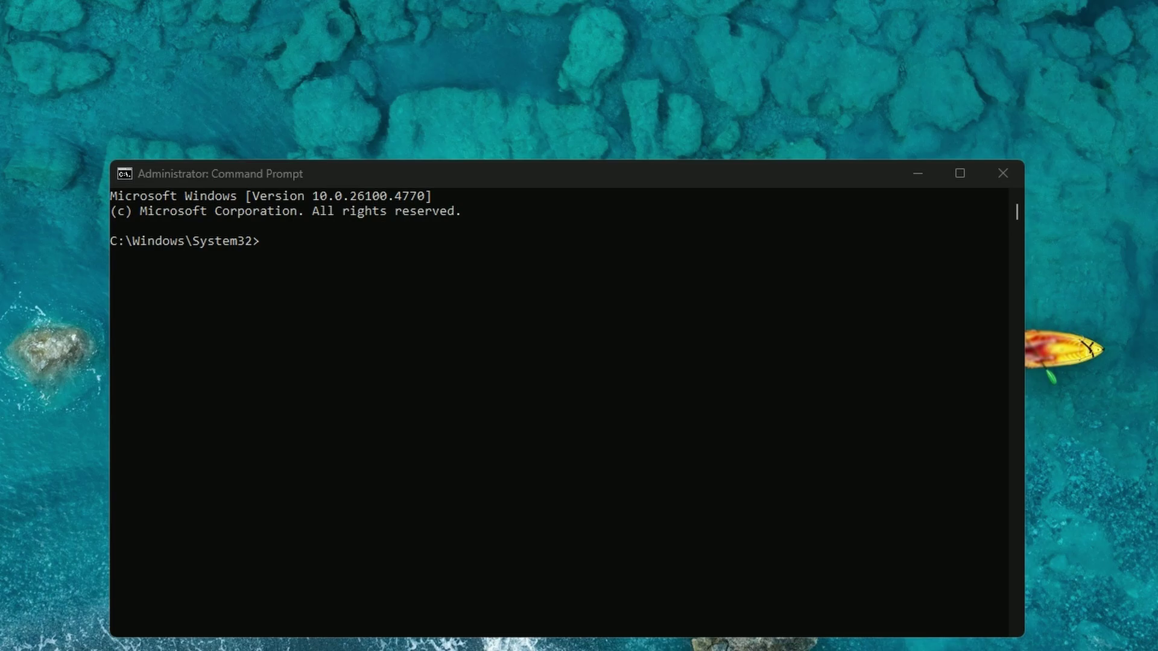
Step: Paste and erase the DISM RestoreHealth command, then enter sfc /scannow at the prompt
{"action": "right_click", "coordinate": [296, 265]}
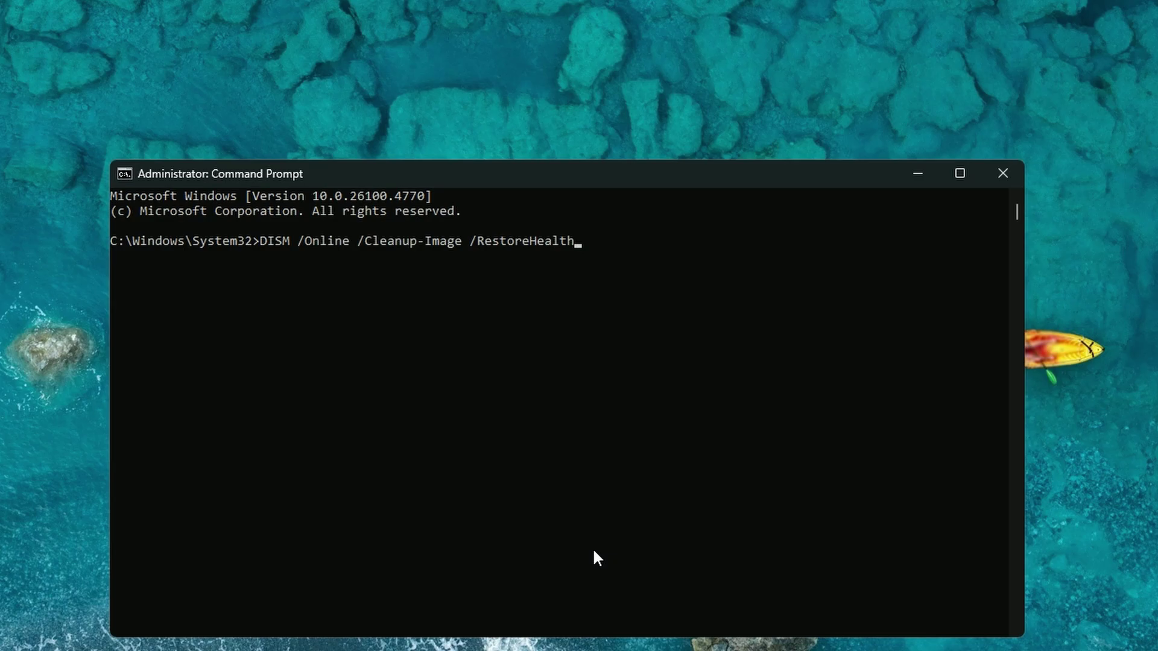
{"action": "key", "text": "BackSpace"}
{"action": "key", "text": "BackSpace"}
{"action": "key", "text": "BackSpace"}
{"action": "key", "text": "BackSpace"}
{"action": "key", "text": "BackSpace"}
{"action": "key", "text": "BackSpace"}
{"action": "key", "text": "BackSpace"}
{"action": "key", "text": "BackSpace"}
{"action": "key", "text": "BackSpace"}
{"action": "key", "text": "BackSpace"}
{"action": "key", "text": "BackSpace"}
{"action": "key", "text": "BackSpace"}
{"action": "key", "text": "BackSpace"}
{"action": "key", "text": "BackSpace"}
{"action": "key", "text": "BackSpace"}
{"action": "key", "text": "BackSpace"}
{"action": "key", "text": "BackSpace"}
{"action": "key", "text": "BackSpace"}
{"action": "key", "text": "BackSpace"}
{"action": "key", "text": "BackSpace"}
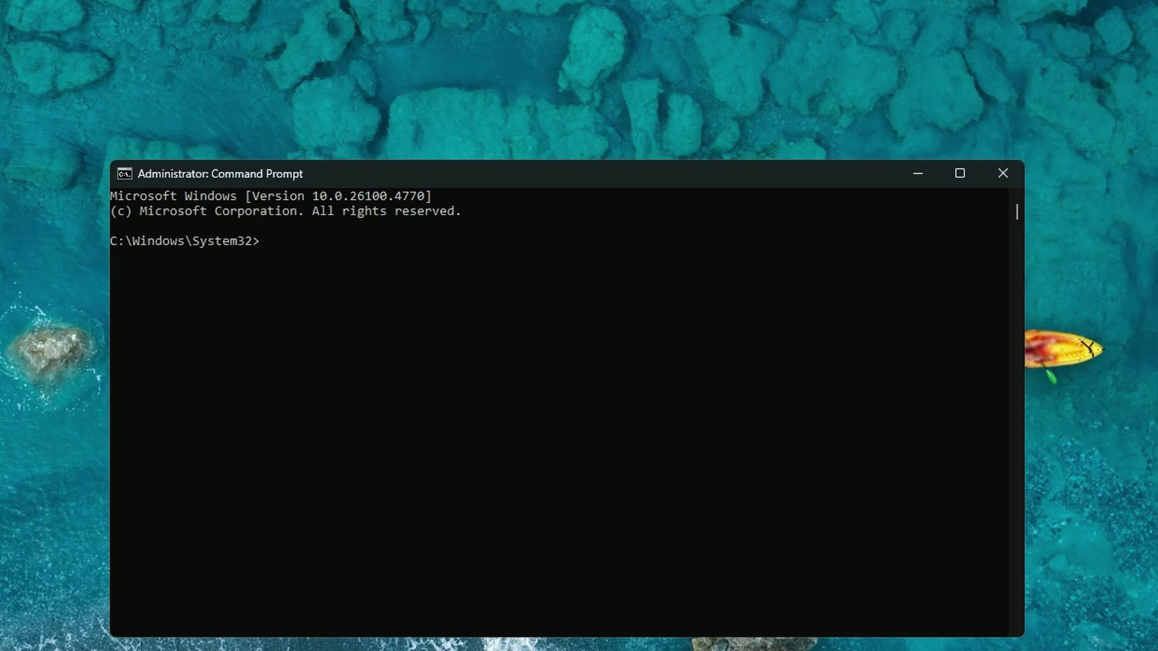
{"action": "type", "text": "S"}
{"action": "type", "text": "F"}
{"action": "key", "text": "BackSpace"}
{"action": "key", "text": "BackSpace"}
{"action": "type", "text": "sfc |"}
{"action": "key", "text": "BackSpace"}
{"action": "type", "text": "/scannow"}
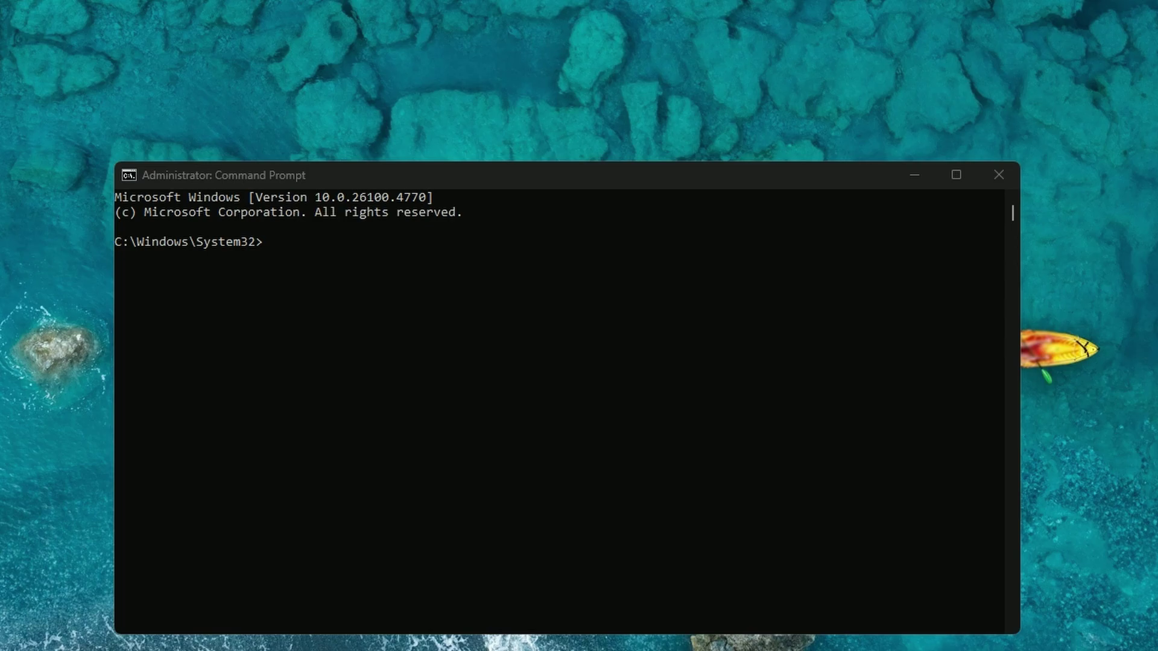
Step: In Control Panel > Programs, review the Windows Features list down to Work Folders Client
{"action": "key", "text": "super+s"}
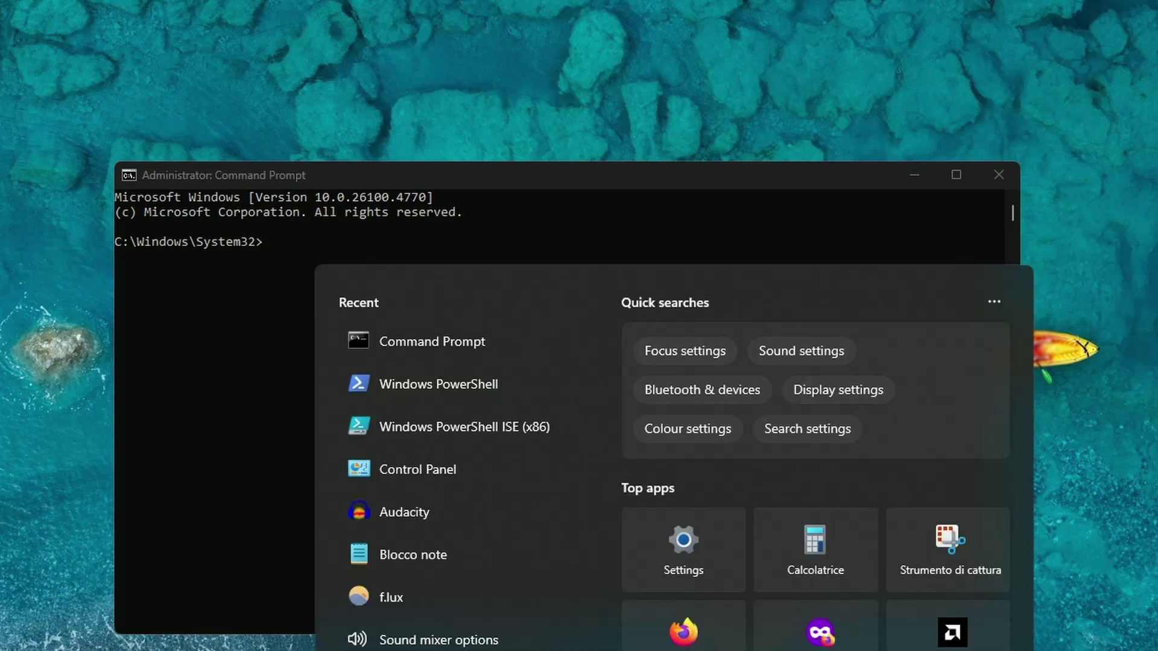
{"action": "type", "text": "control panel"}
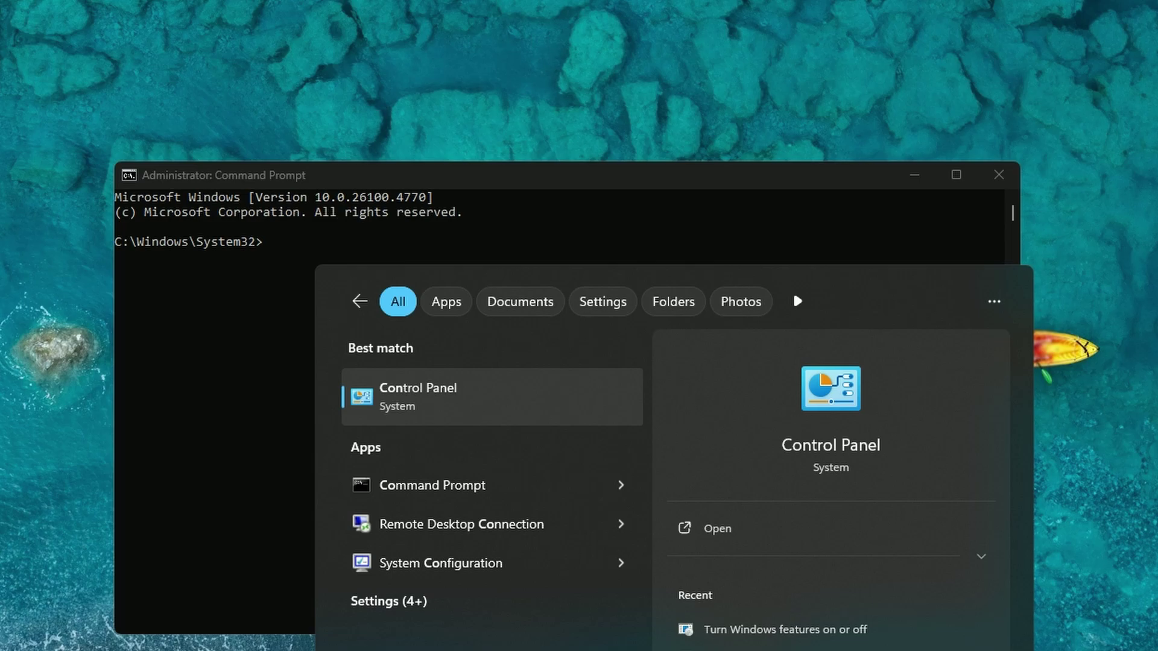
{"action": "key", "text": "Return"}
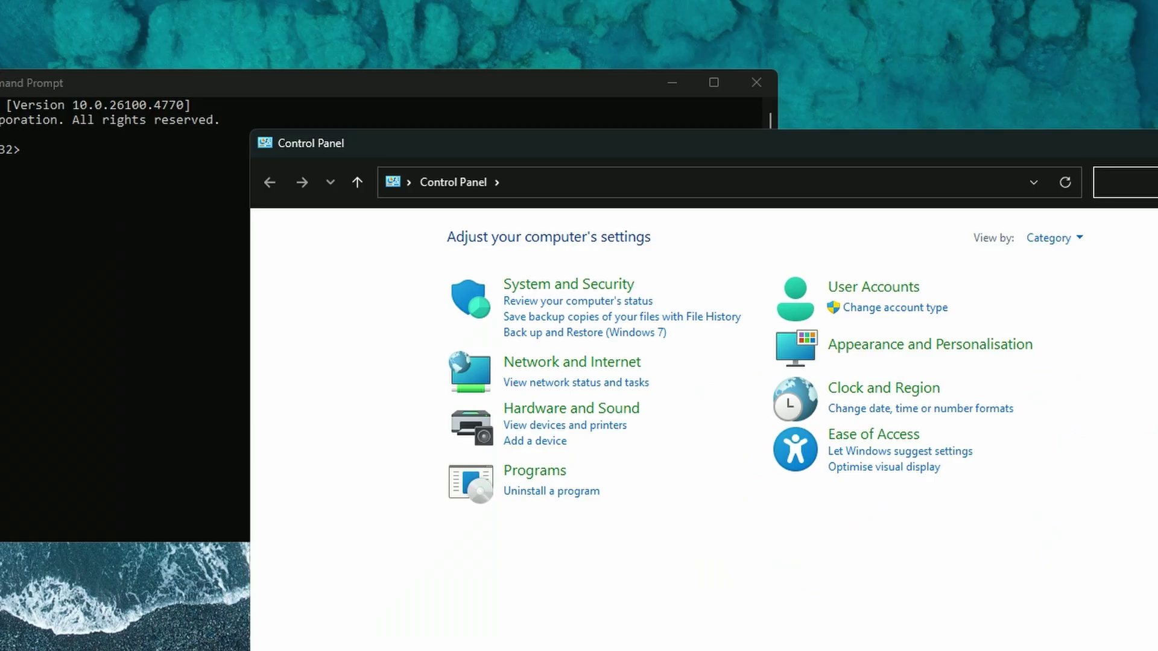
{"action": "left_click", "coordinate": [531, 477]}
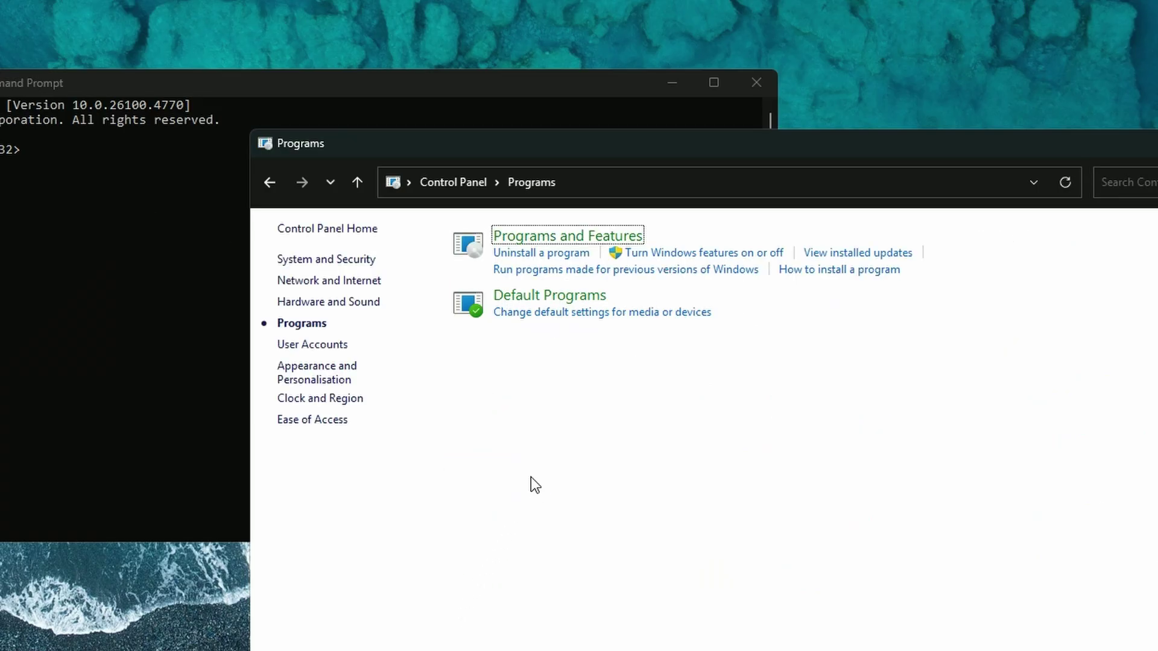
{"action": "left_click", "coordinate": [695, 257]}
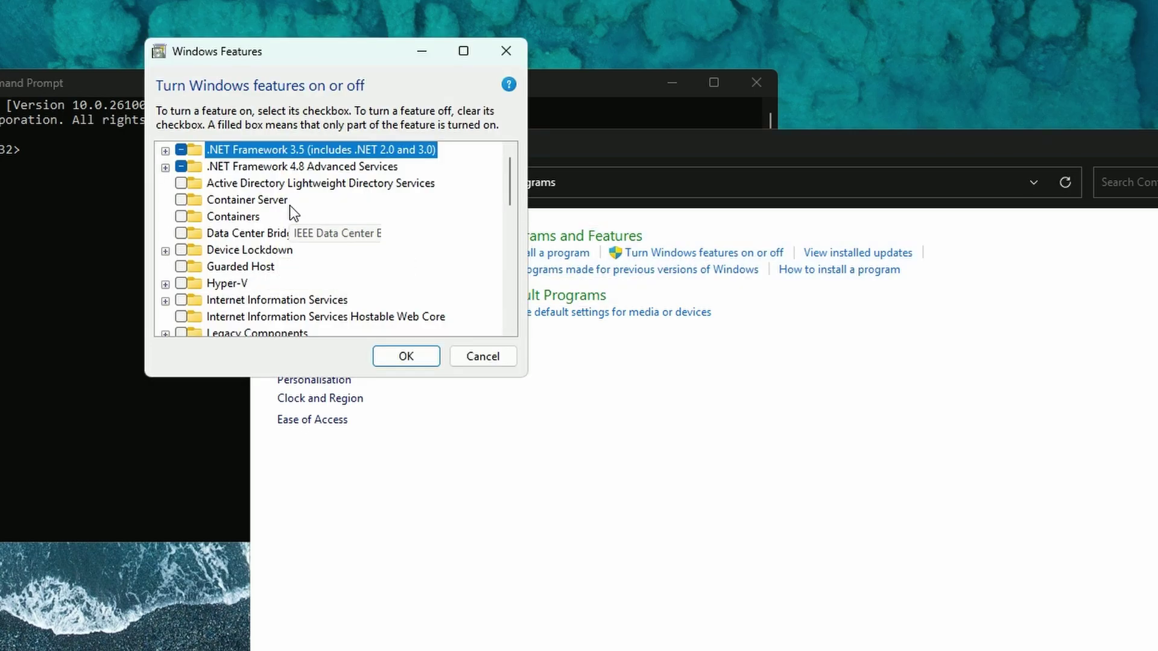
{"action": "scroll", "coordinate": [289, 206], "scroll_direction": "down", "scroll_amount": 1}
{"action": "scroll", "coordinate": [289, 205], "scroll_direction": "down", "scroll_amount": 7}
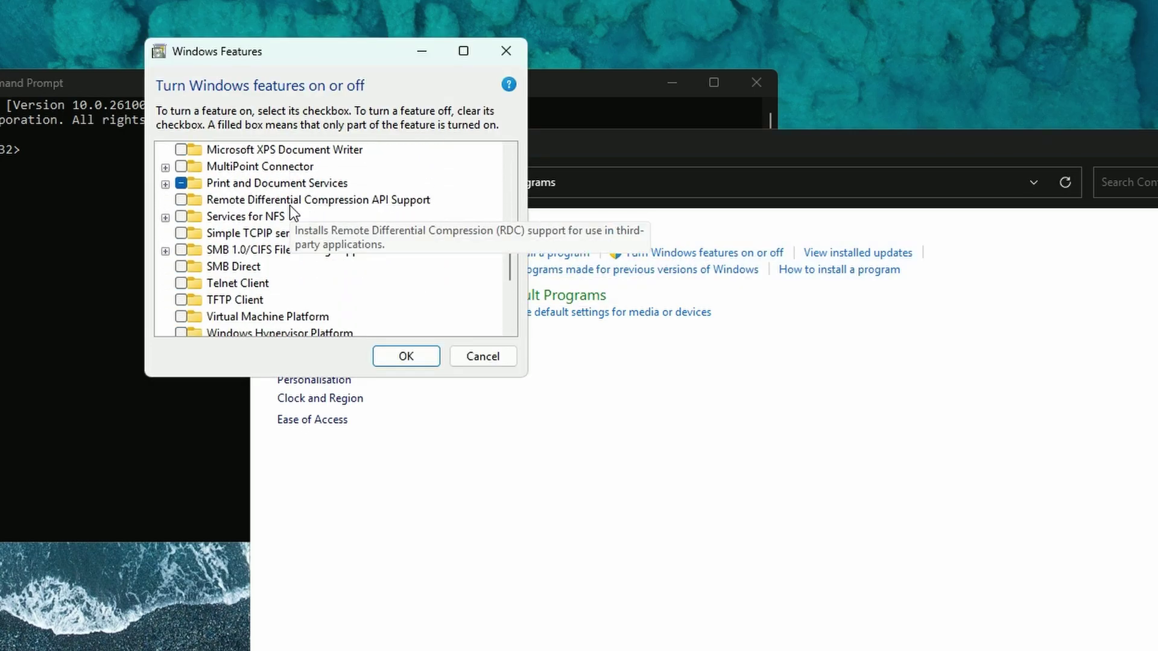
{"action": "scroll", "coordinate": [290, 205], "scroll_direction": "down", "scroll_amount": 1}
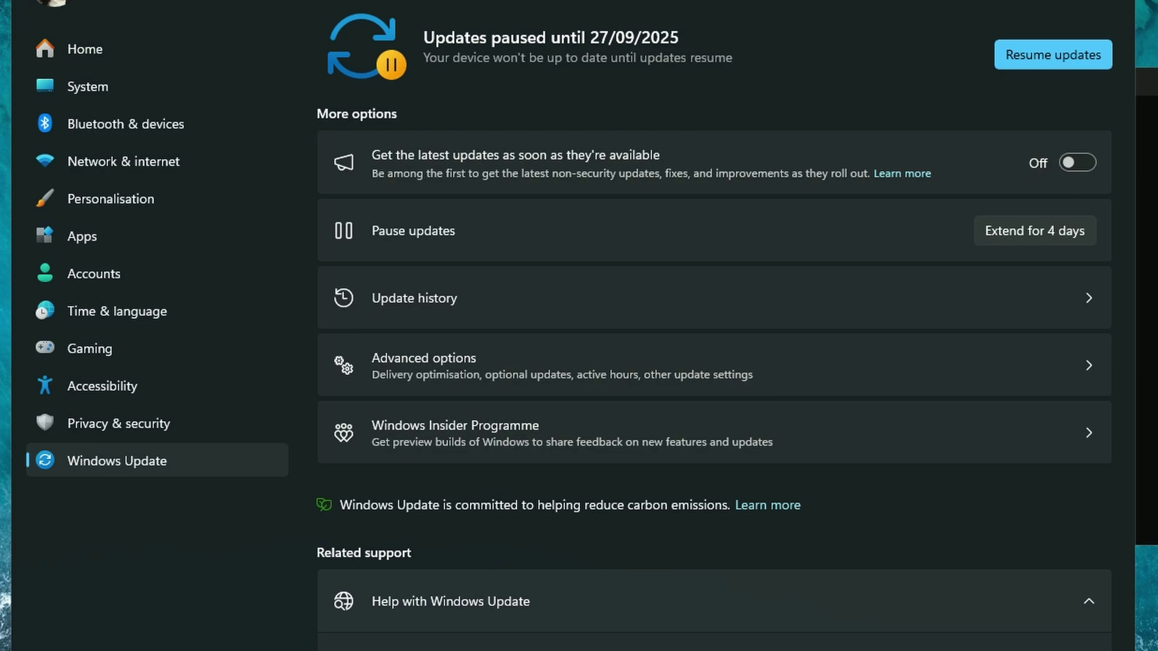
Step: Review the Quality Updates in Update history, then go back to the Windows Update page
{"action": "left_click", "coordinate": [760, 290]}
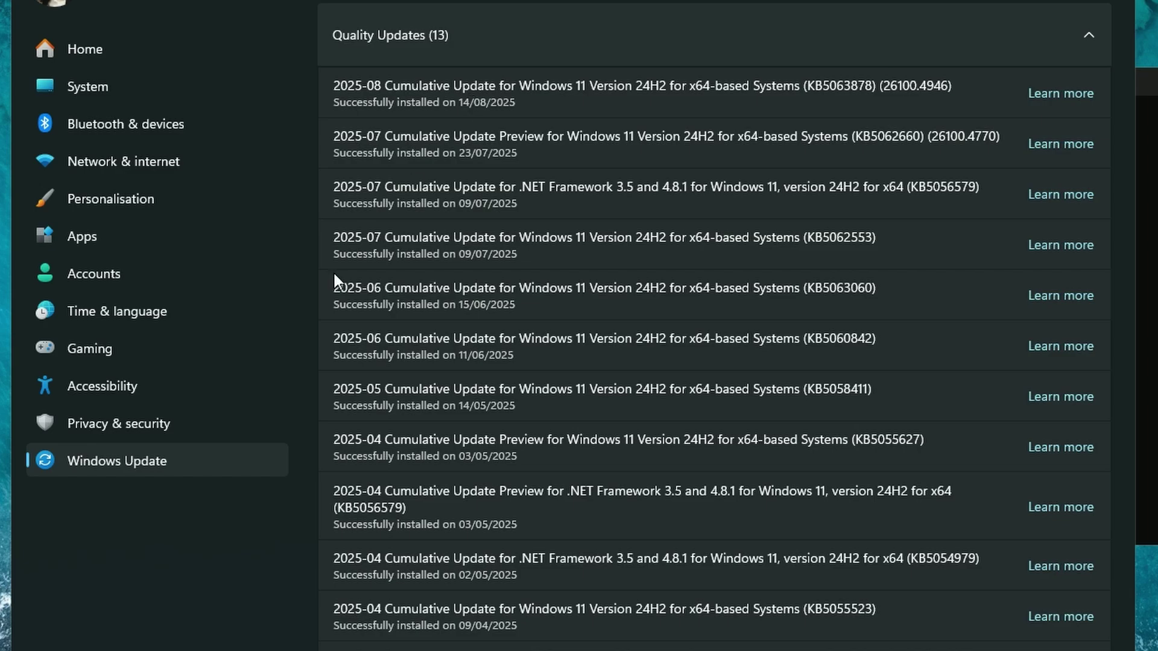
{"action": "left_click", "coordinate": [162, 475]}
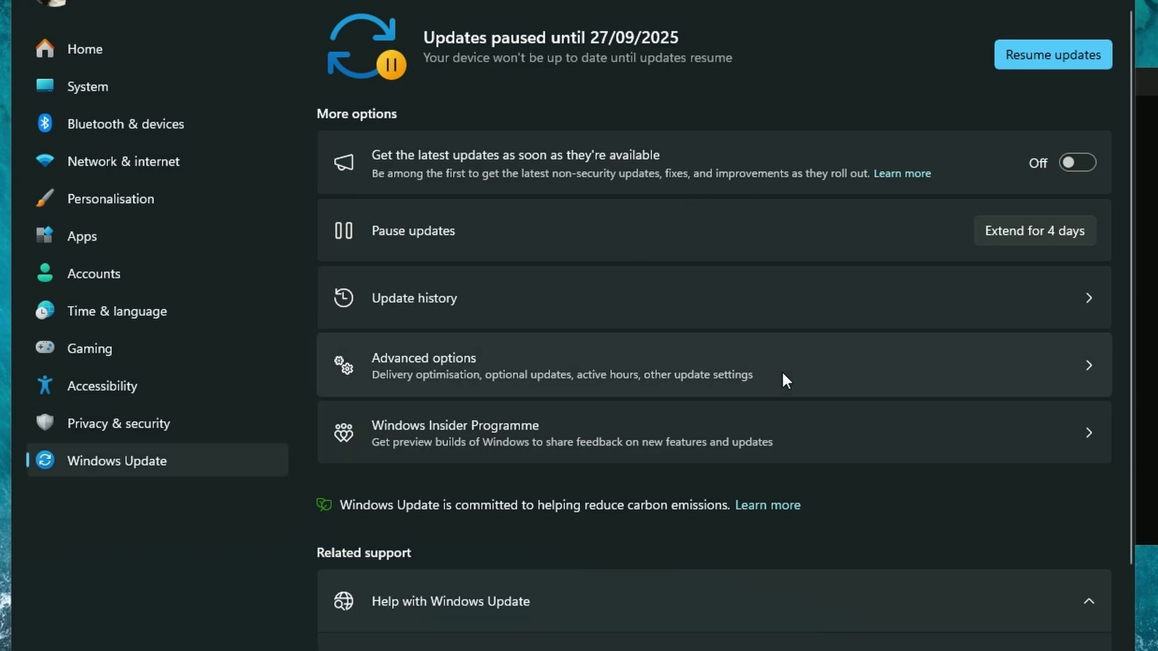
{"action": "left_click", "coordinate": [760, 302]}
{"action": "scroll", "coordinate": [766, 325], "scroll_direction": "down", "scroll_amount": 10}
{"action": "left_click", "coordinate": [534, 576]}
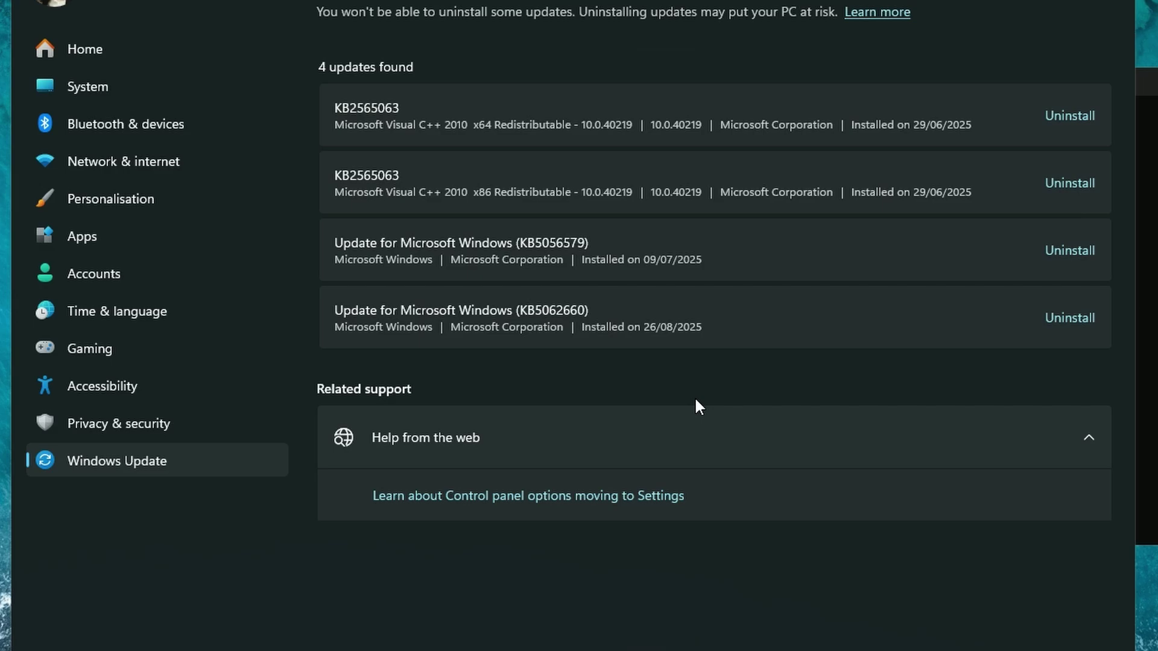
{"action": "left_click", "coordinate": [196, 462]}
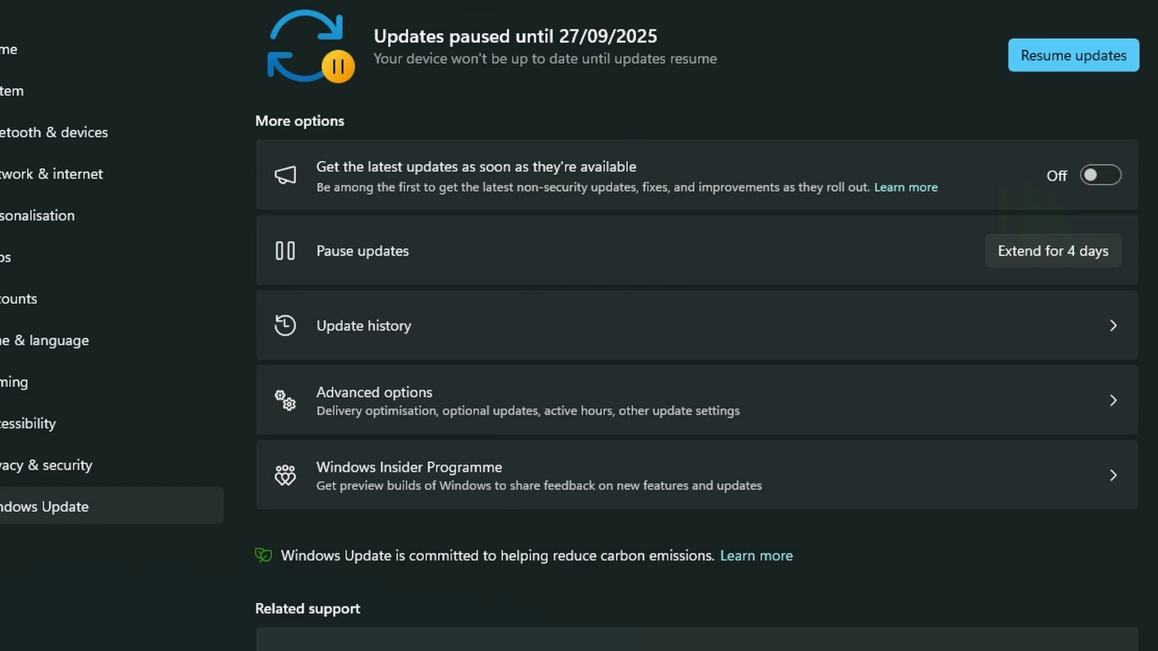
Step: Run the PauseUpdatesExpiryTime command to pause updates 30 days ahead, then close the windows
{"action": "key", "text": "super+s"}
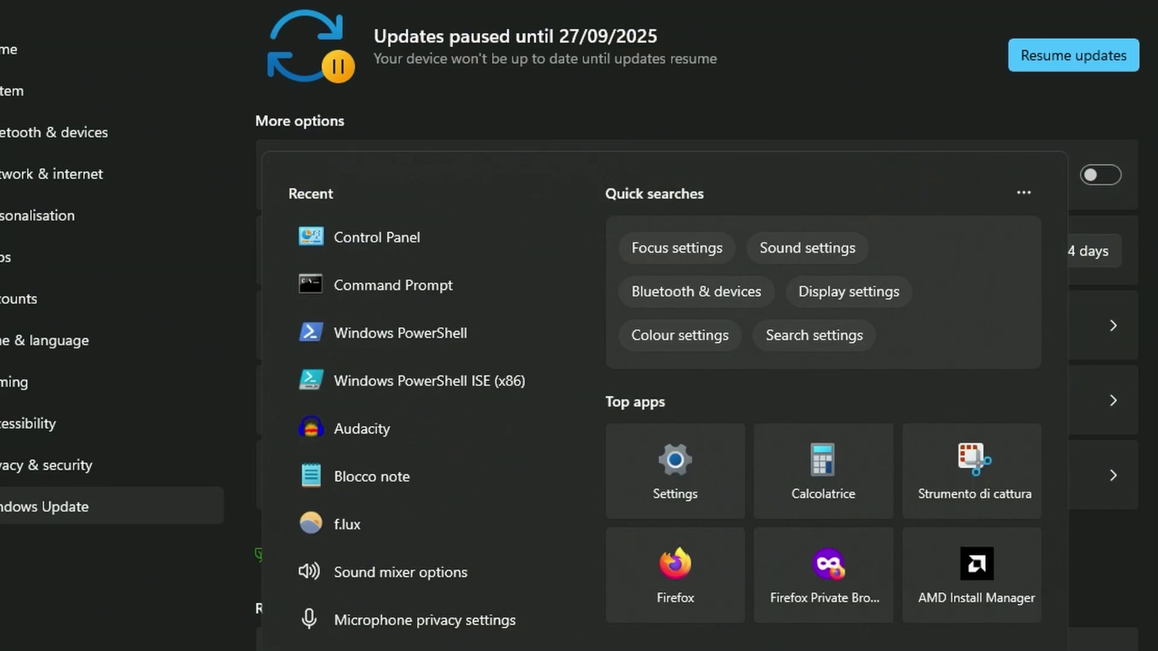
{"action": "key", "text": "Escape"}
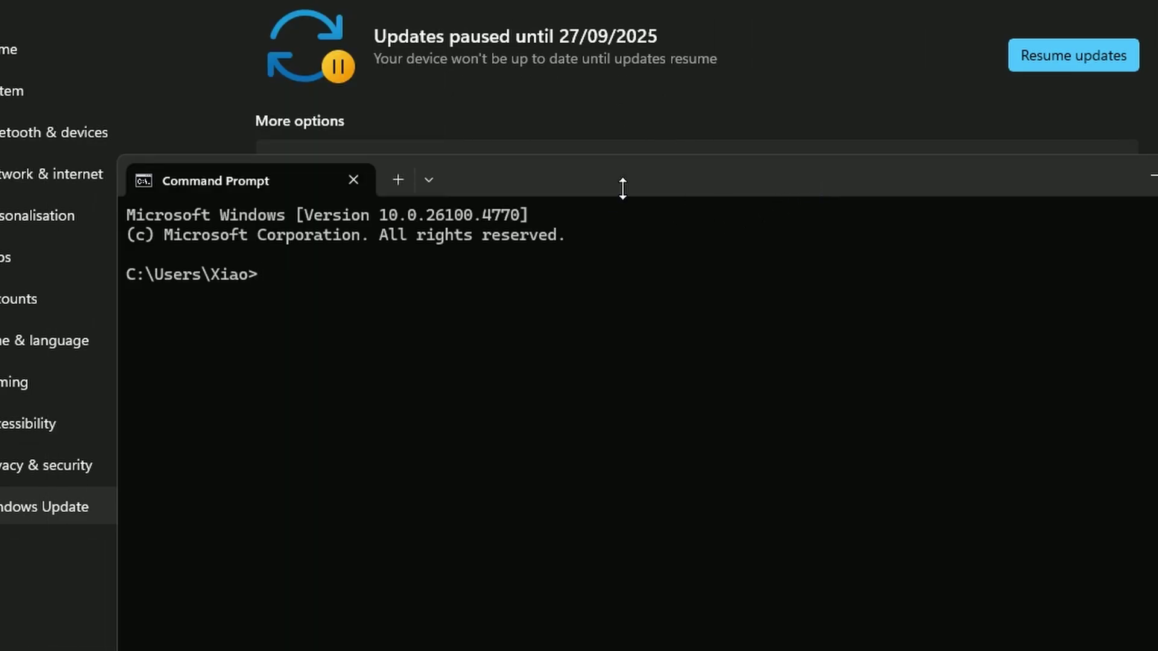
{"action": "left_click_drag", "start_coordinate": [627, 174], "coordinate": [668, 277]}
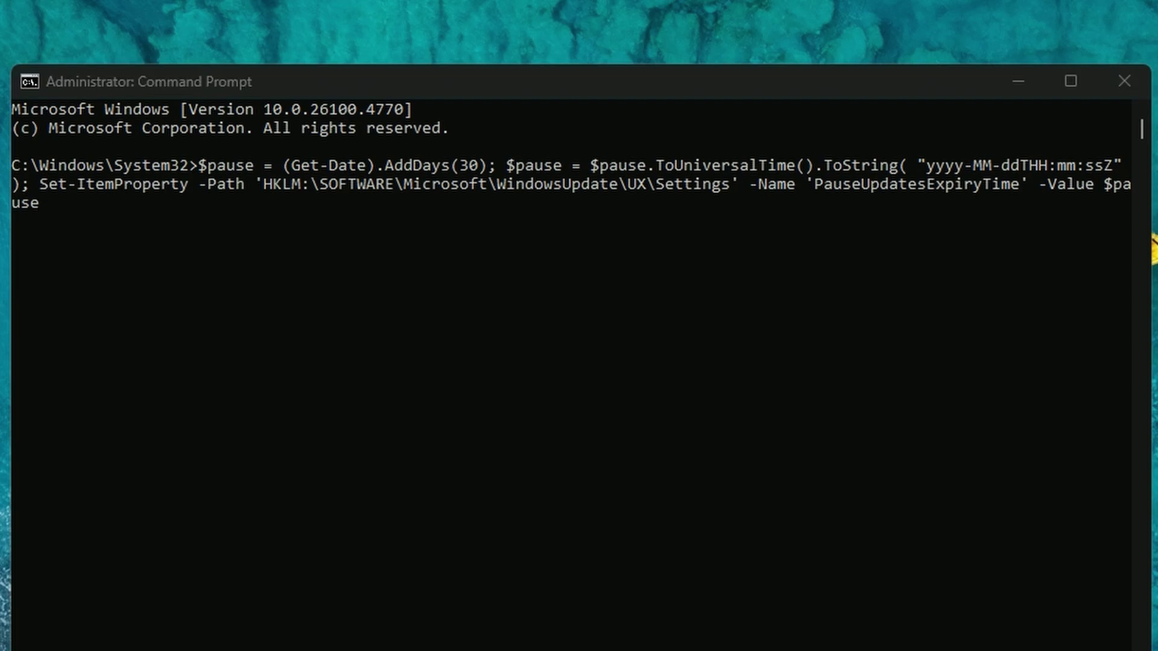
{"action": "key", "text": "super+x"}
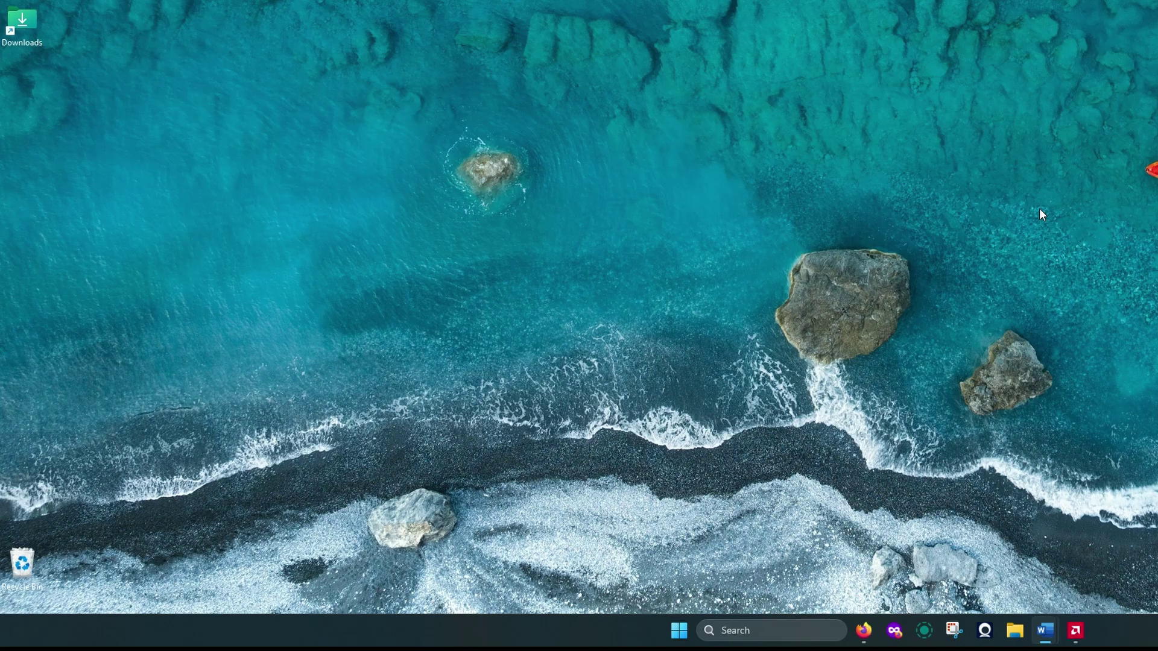
Step: Launch services.msc and scroll the services list to Windows Update
{"action": "key", "text": "super+r"}
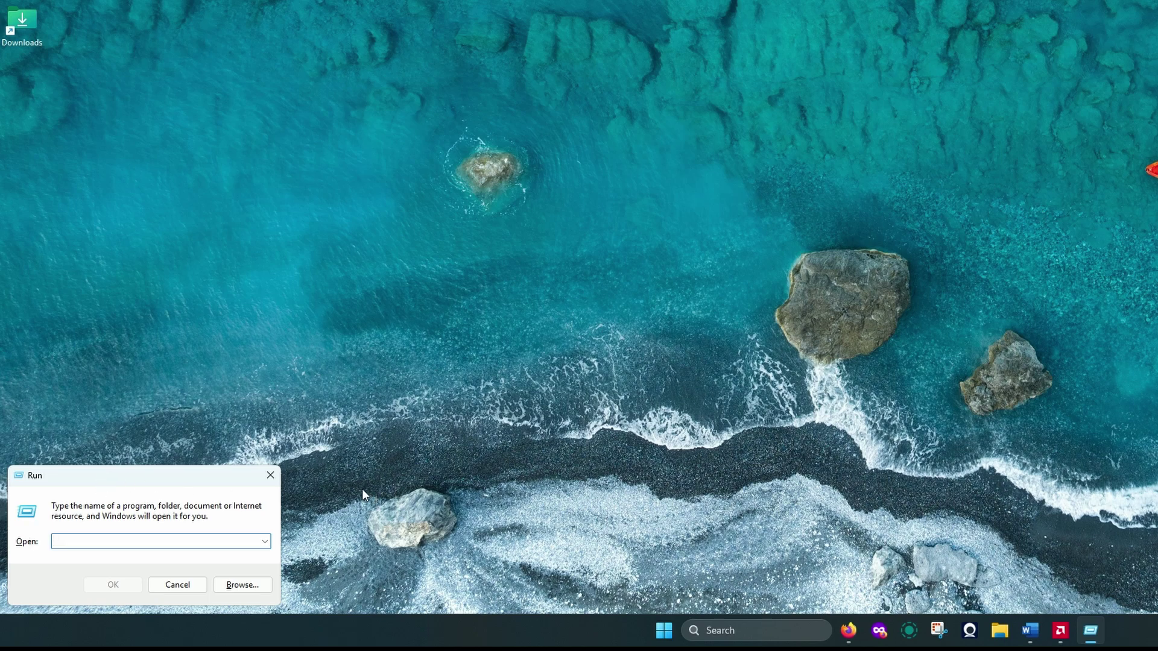
{"action": "type", "text": "services"}
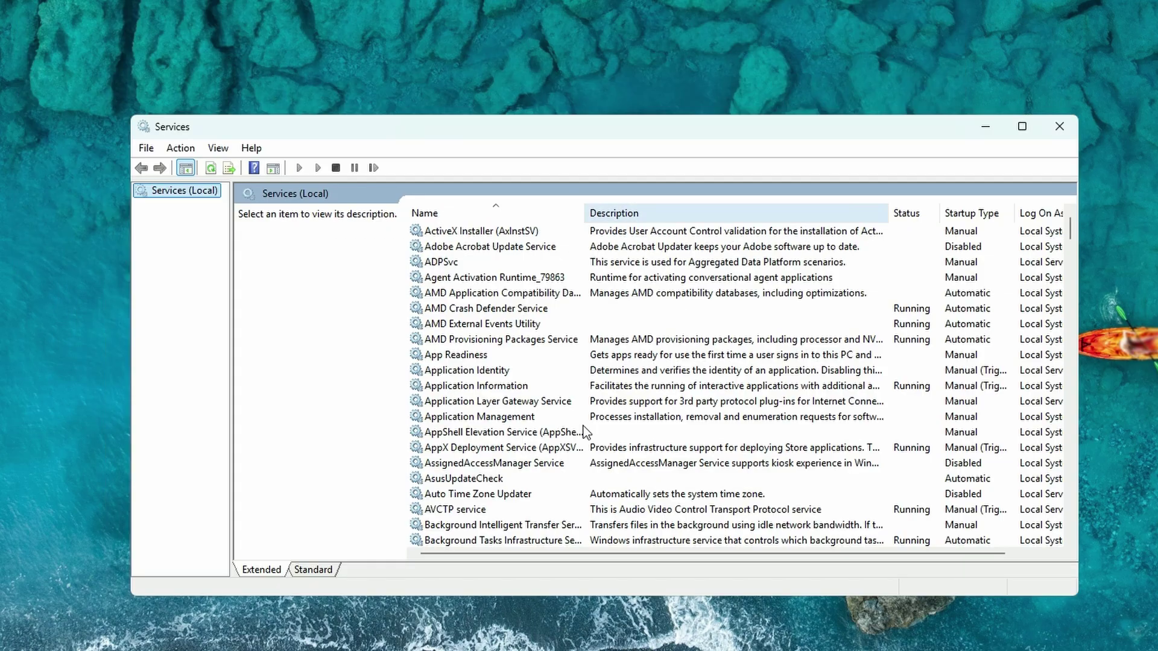
{"action": "scroll", "coordinate": [554, 388], "scroll_direction": "down", "scroll_amount": 20}
{"action": "scroll", "coordinate": [555, 388], "scroll_direction": "down", "scroll_amount": 20}
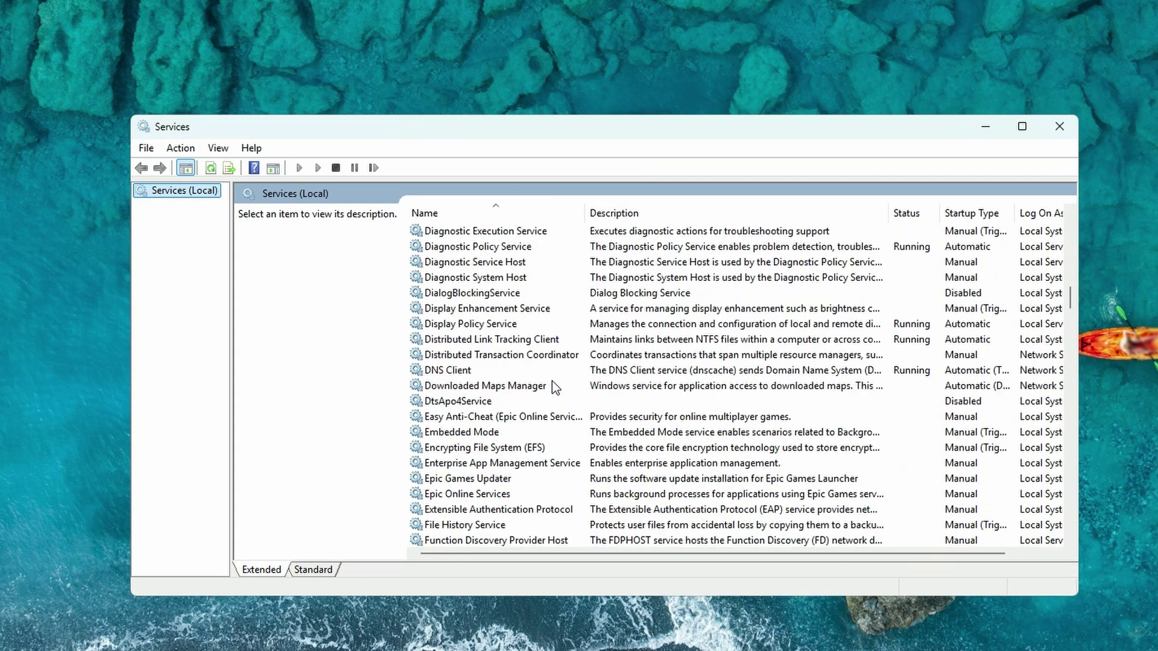
{"action": "scroll", "coordinate": [522, 426], "scroll_direction": "down", "scroll_amount": 20}
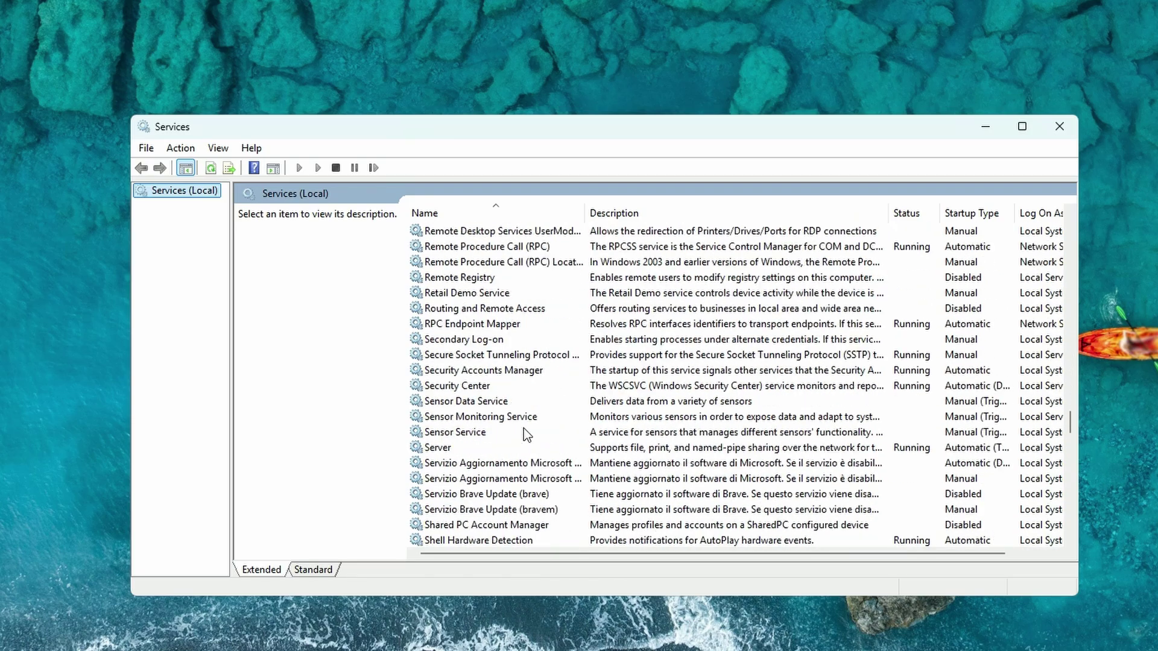
{"action": "scroll", "coordinate": [530, 453], "scroll_direction": "down", "scroll_amount": 4}
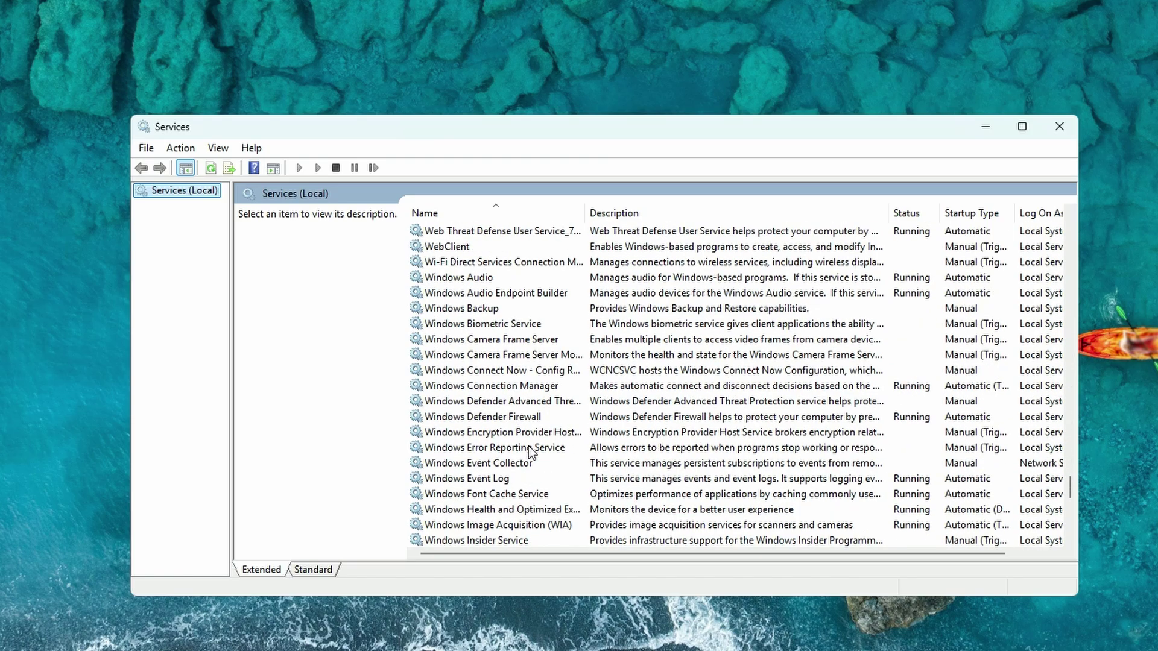
{"action": "scroll", "coordinate": [531, 453], "scroll_direction": "down", "scroll_amount": 5}
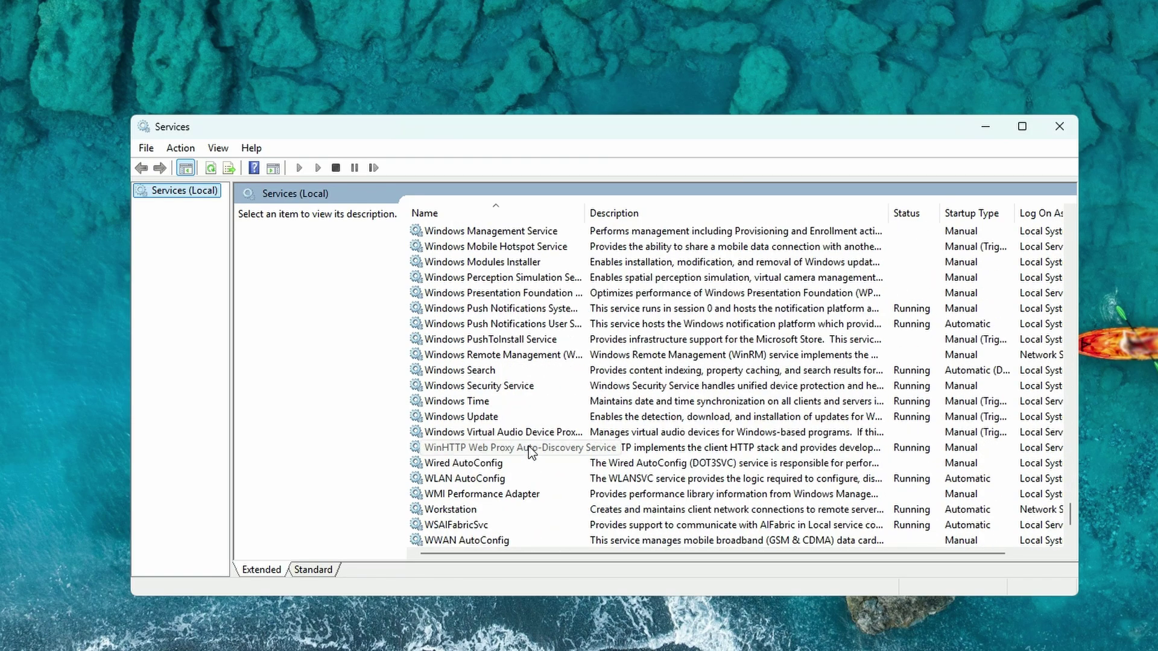
{"action": "scroll", "coordinate": [530, 449], "scroll_direction": "up", "scroll_amount": 1}
Step: Set the Windows Update service's startup type to Manual in its Properties
{"action": "left_click", "coordinate": [482, 463]}
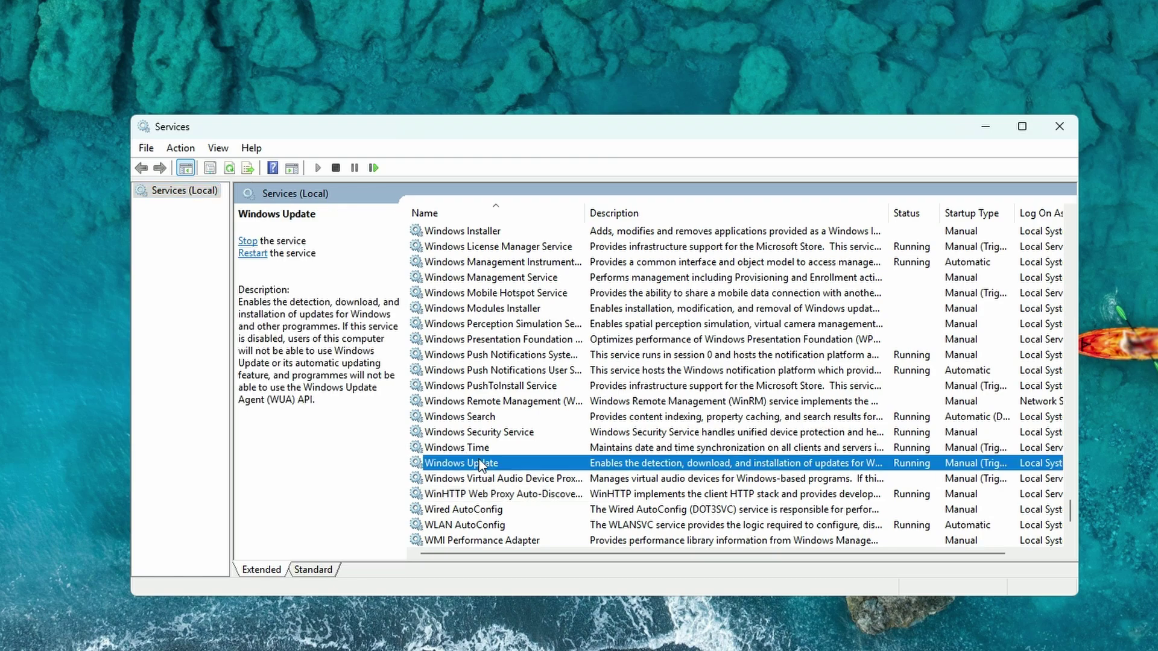
{"action": "double_click", "coordinate": [491, 466]}
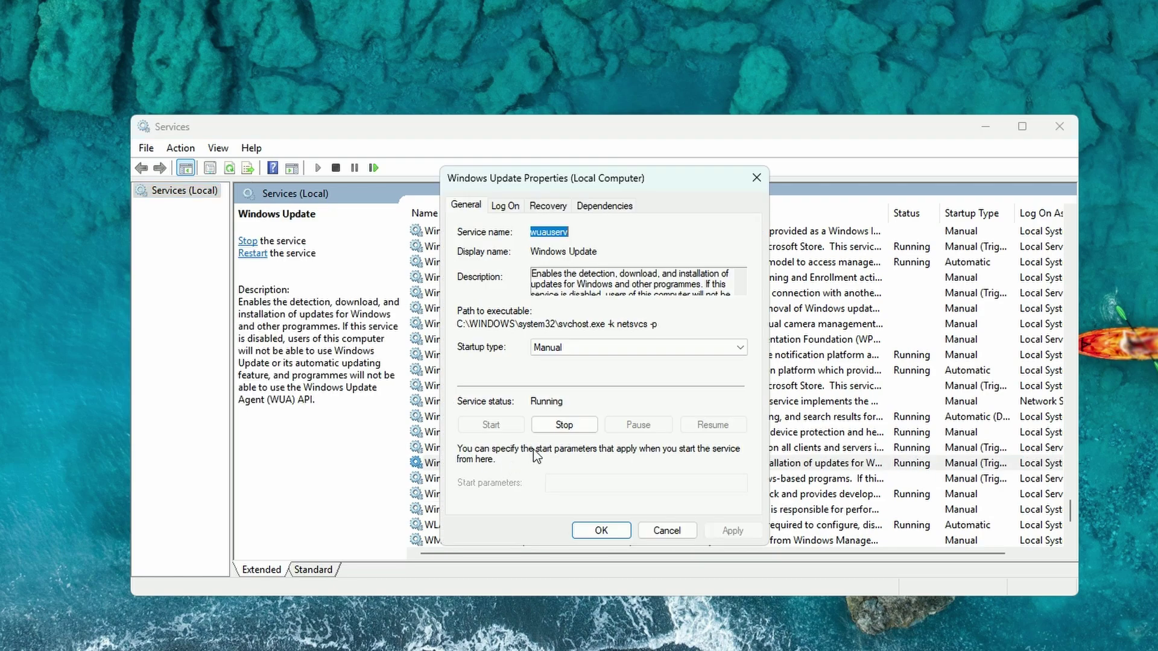
{"action": "left_click", "coordinate": [555, 348]}
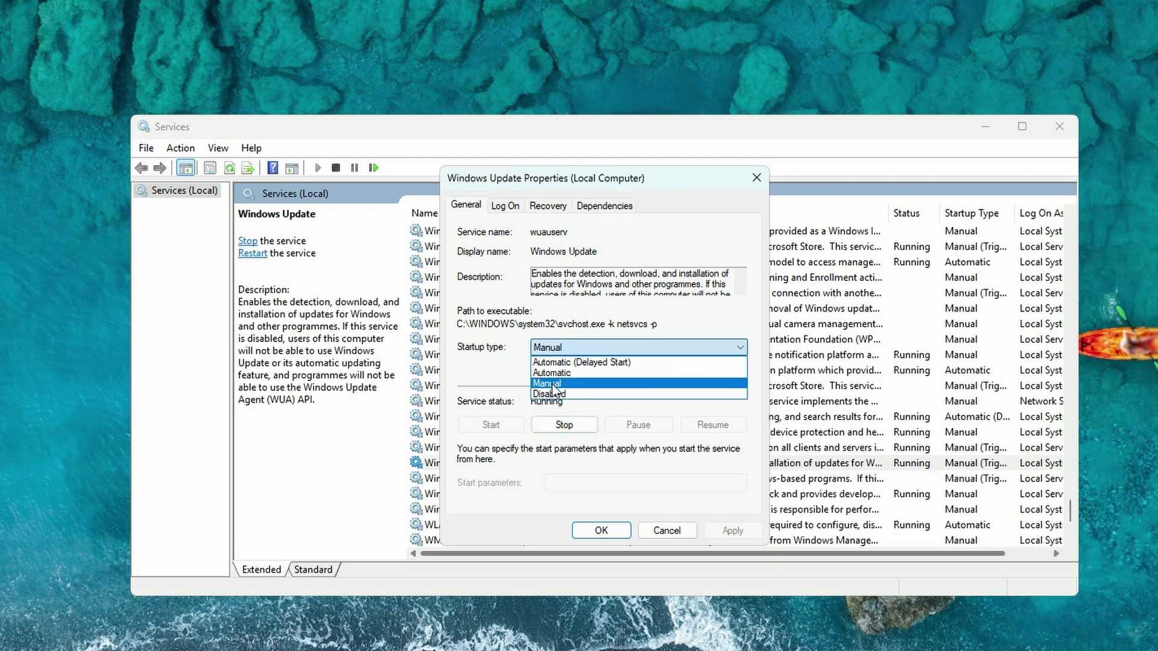
{"action": "left_click", "coordinate": [489, 352]}
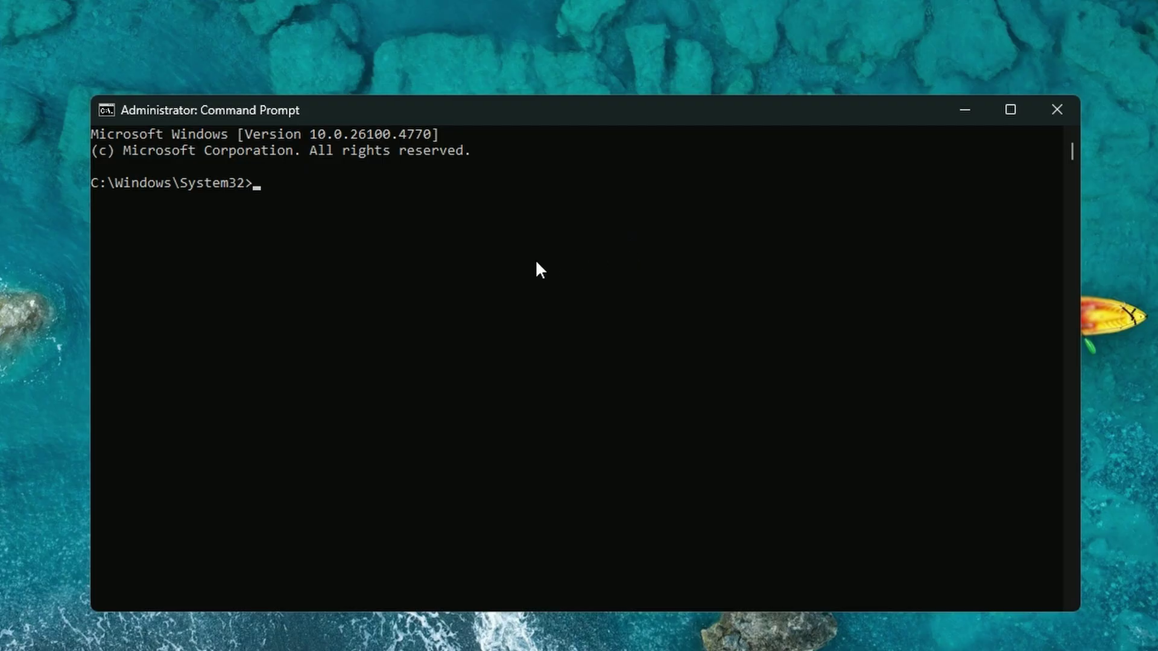
Step: Run systeminfo.exe to confirm KB5063878 is missing from the installed hotfixes
{"action": "type", "text": "syst"}
{"action": "type", "text": "em"}
{"action": "key", "text": "BackSpace"}
{"action": "type", "text": "info.exe"}
{"action": "key", "text": "Return"}
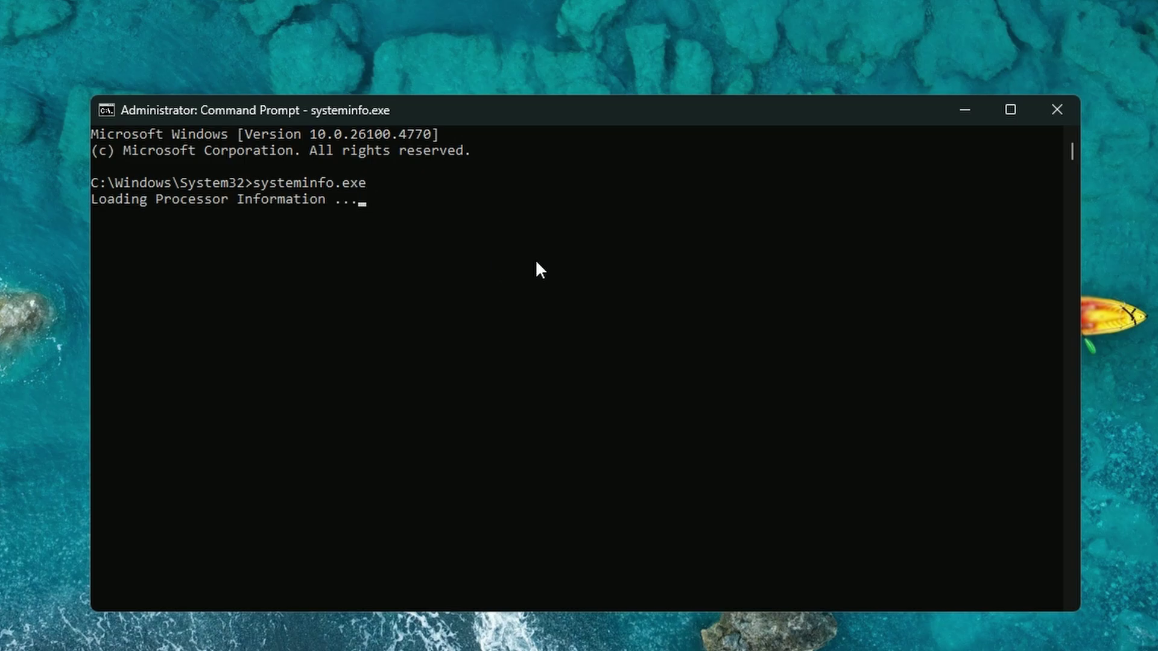